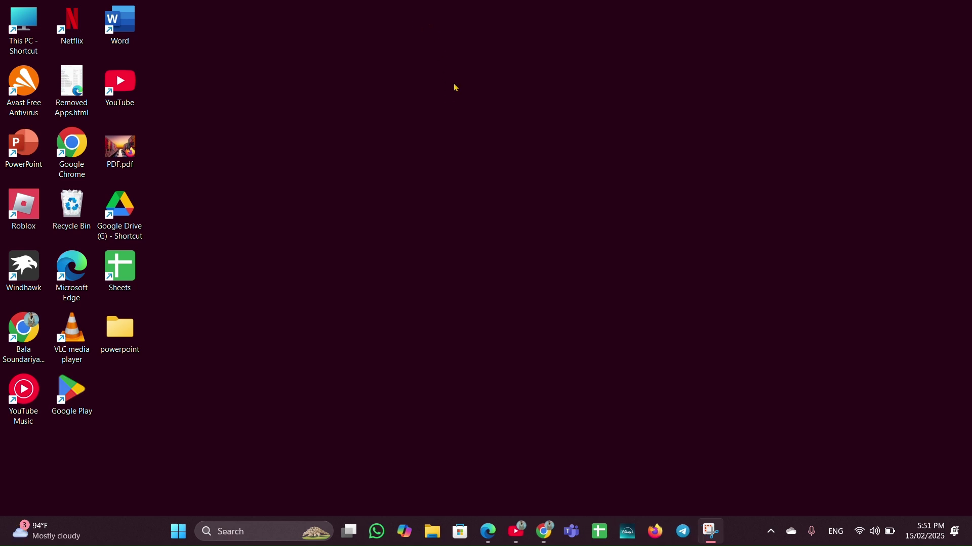
- Open the Windows Settings app and go to the Optional features page under System
{"action": "left_click", "coordinate": [179, 529]}
{"action": "left_click", "coordinate": [632, 165]}
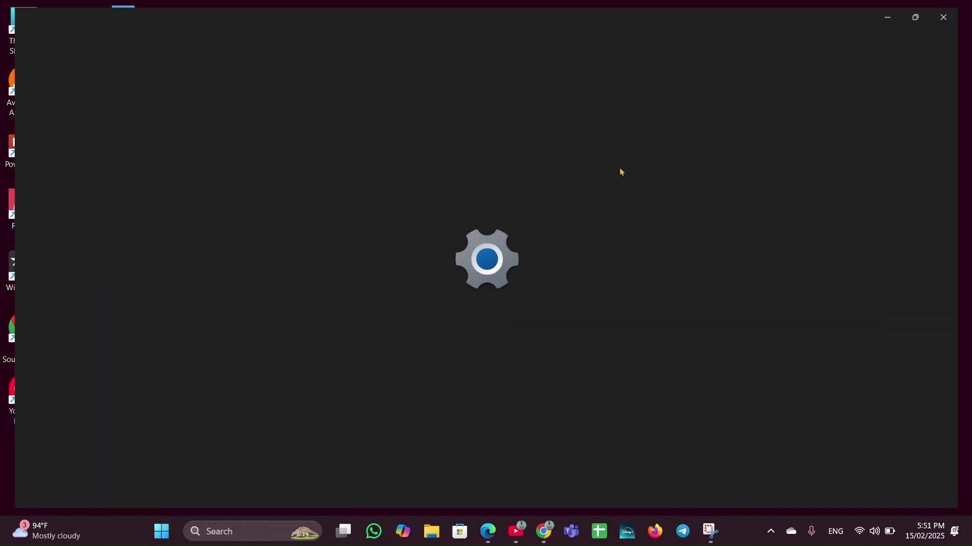
{"action": "left_click", "coordinate": [60, 171]}
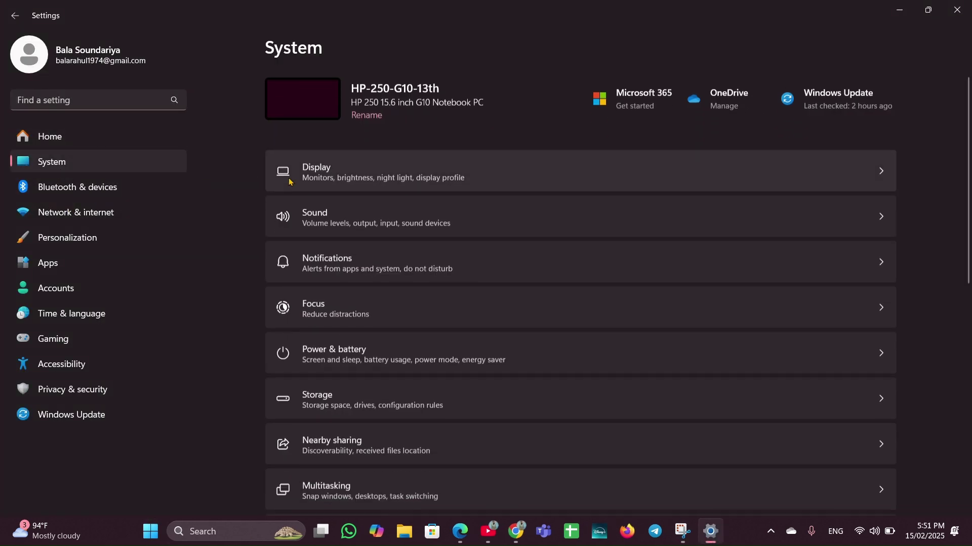
{"action": "scroll", "coordinate": [548, 319], "scroll_direction": "down", "scroll_amount": 10}
{"action": "left_click", "coordinate": [389, 431]}
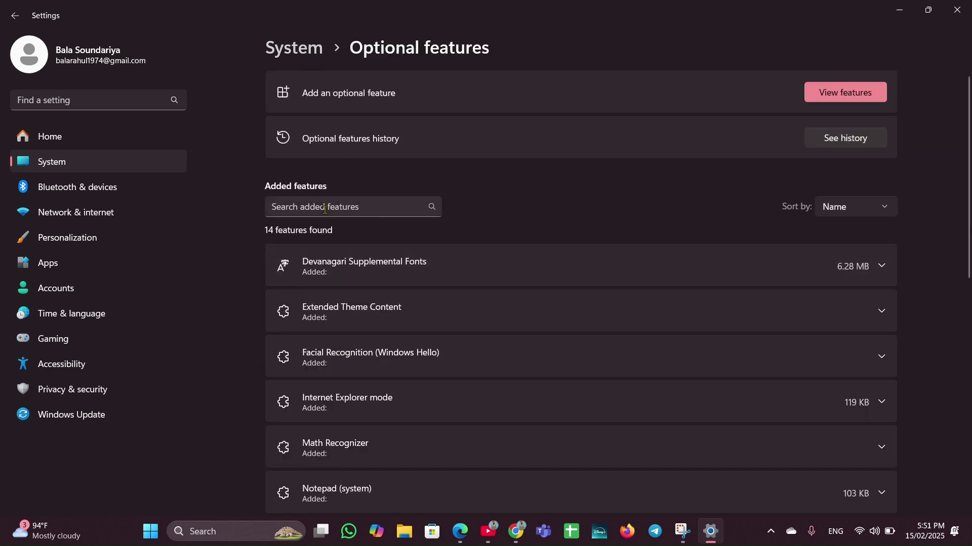
- Search the added optional features for "facia" to check for the Windows Hello facial recognition feature
{"action": "left_click", "coordinate": [299, 206]}
{"action": "type", "text": "fav"}
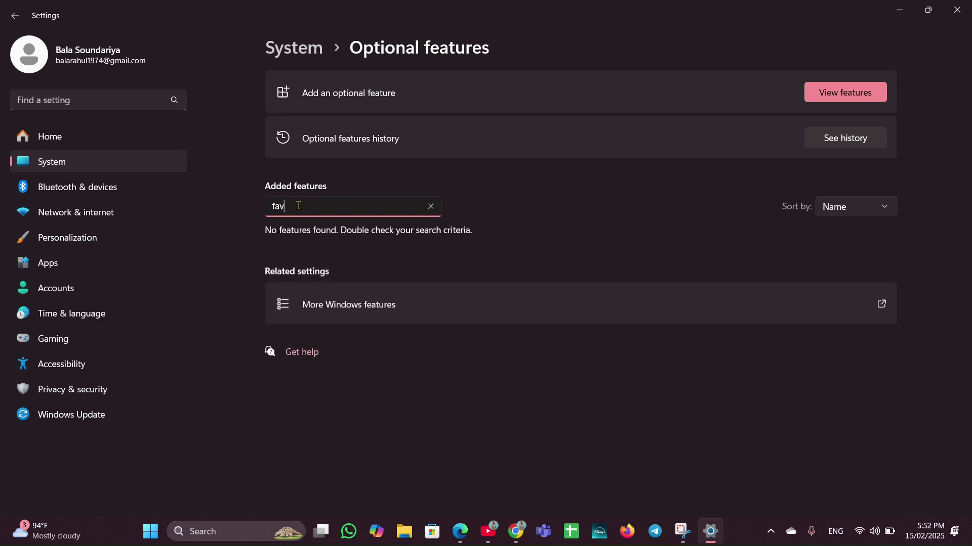
{"action": "key", "text": "BackSpace"}
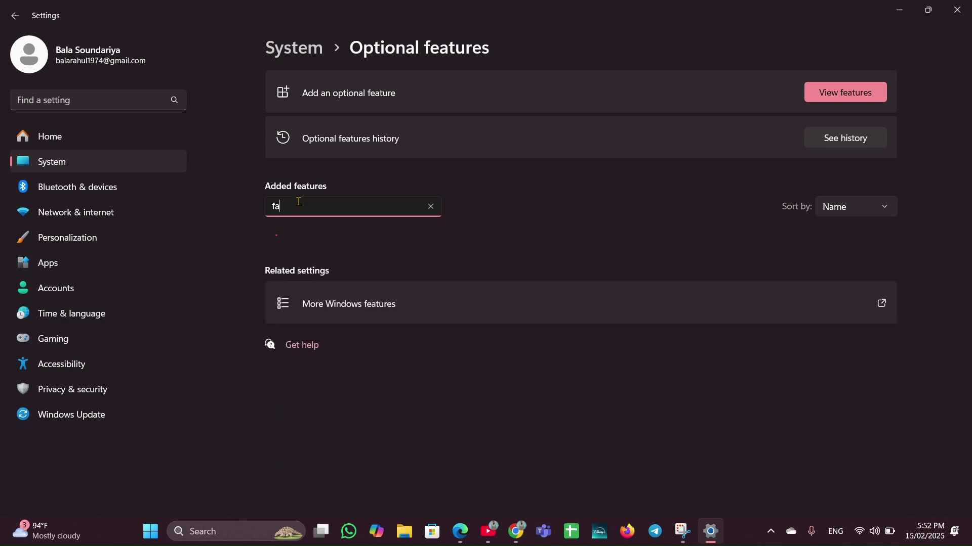
{"action": "type", "text": "cil"}
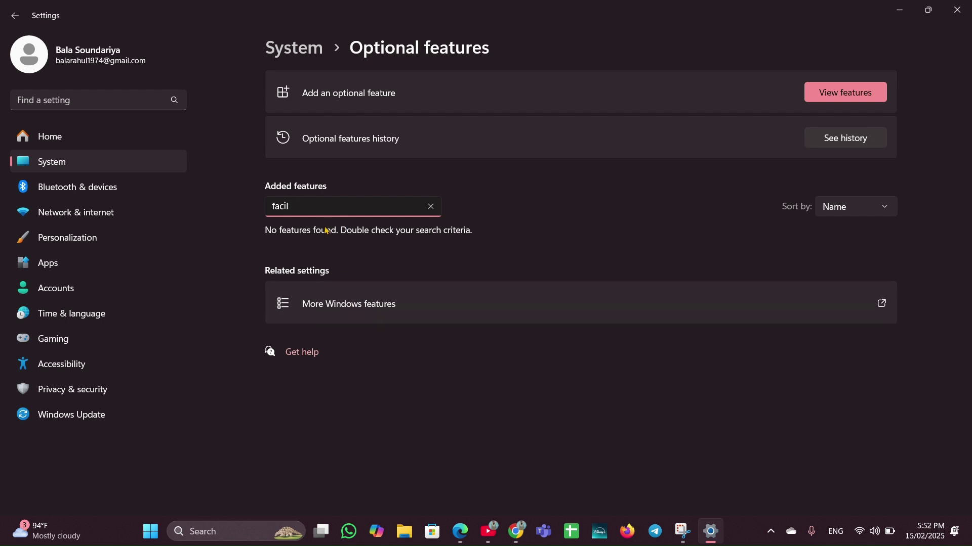
{"action": "key", "text": "BackSpace"}
{"action": "type", "text": "a"}
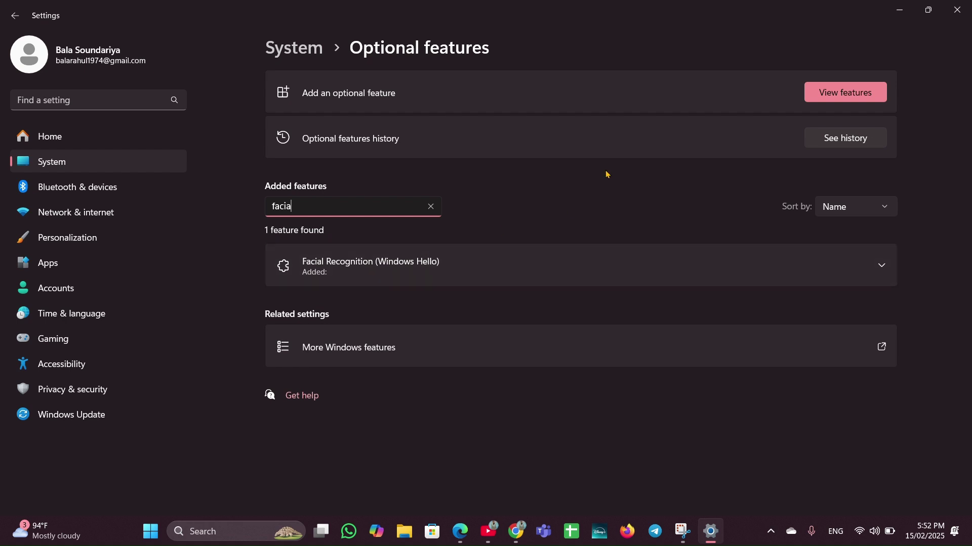
- Search the available optional features for "fa", bring Windows Fax and Scan to the add confirmation, and close Settings without adding it
{"action": "left_click", "coordinate": [813, 96]}
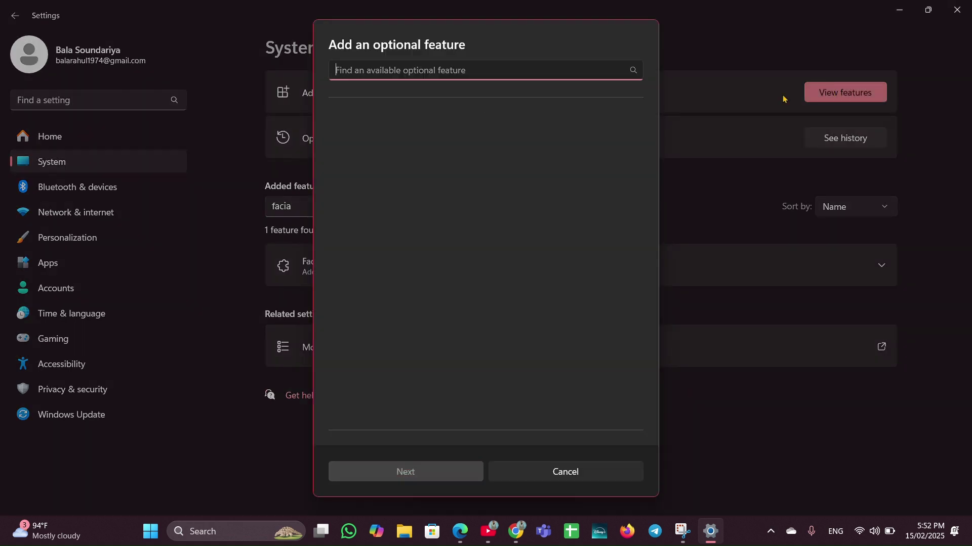
{"action": "type", "text": "fa"}
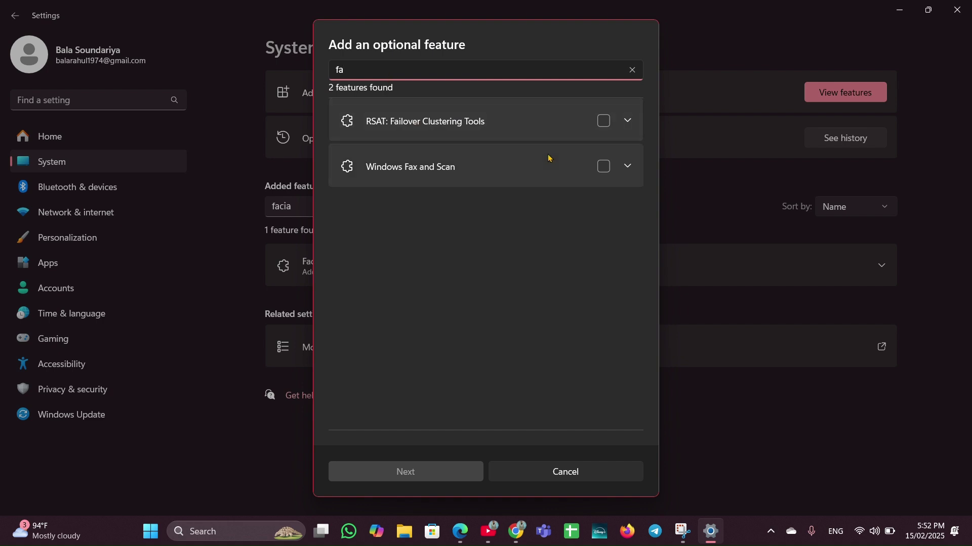
{"action": "left_click", "coordinate": [598, 173]}
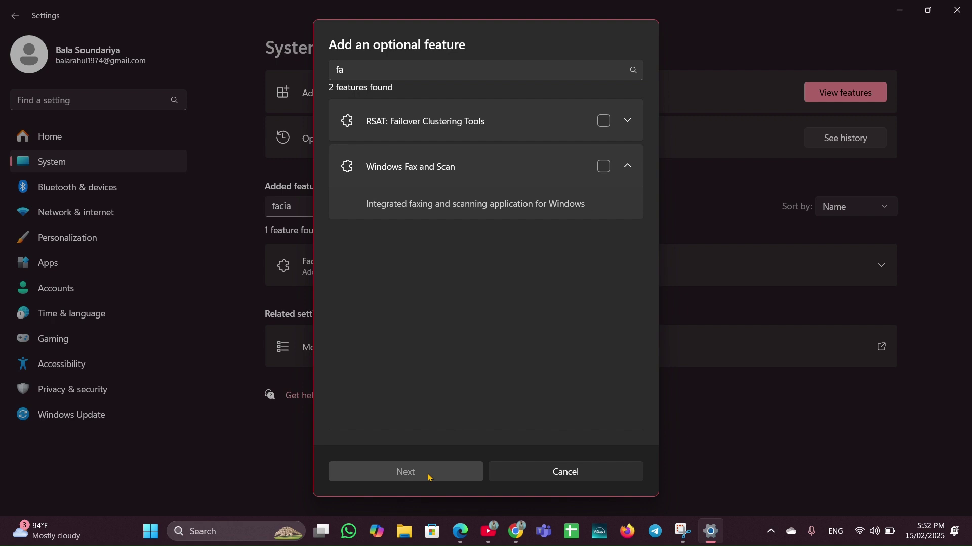
{"action": "left_click", "coordinate": [603, 168]}
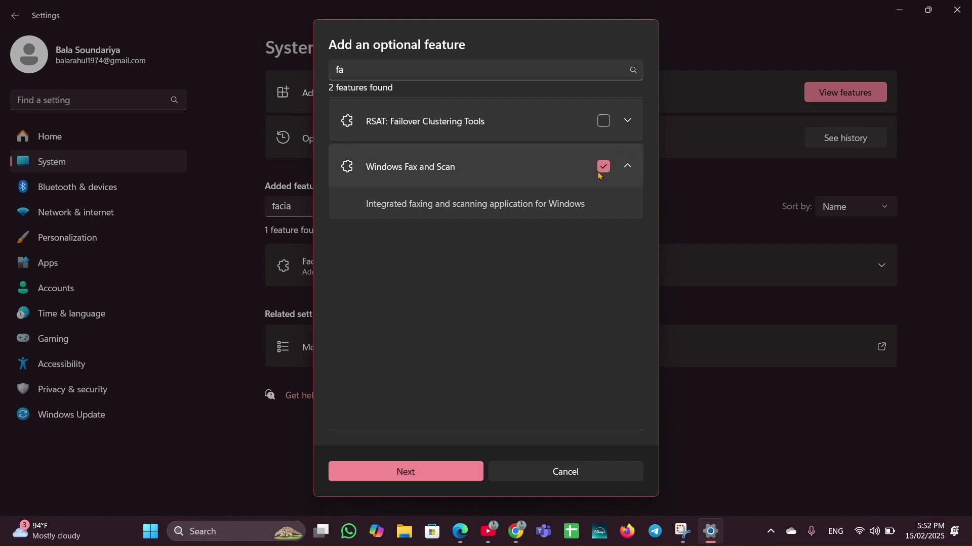
{"action": "left_click", "coordinate": [439, 478]}
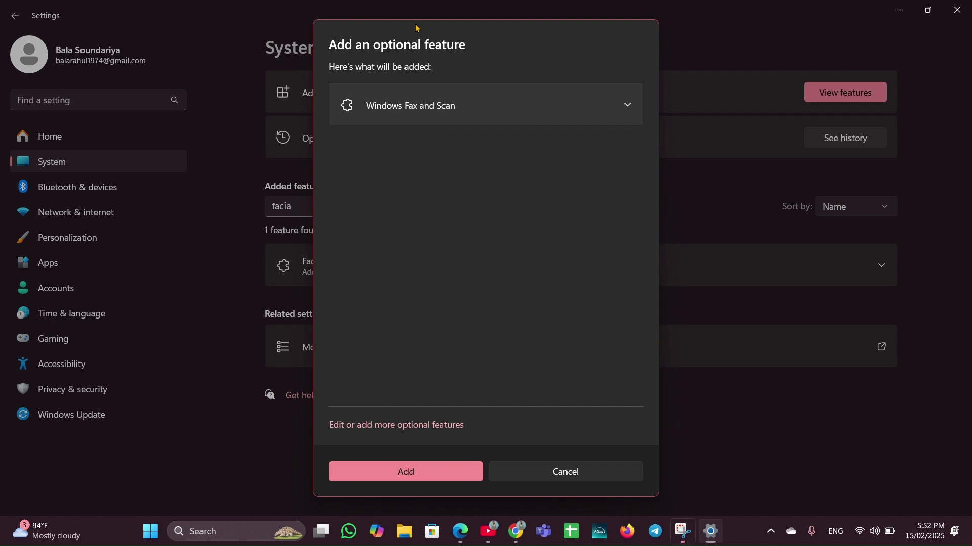
{"action": "key", "text": "alt+F4"}
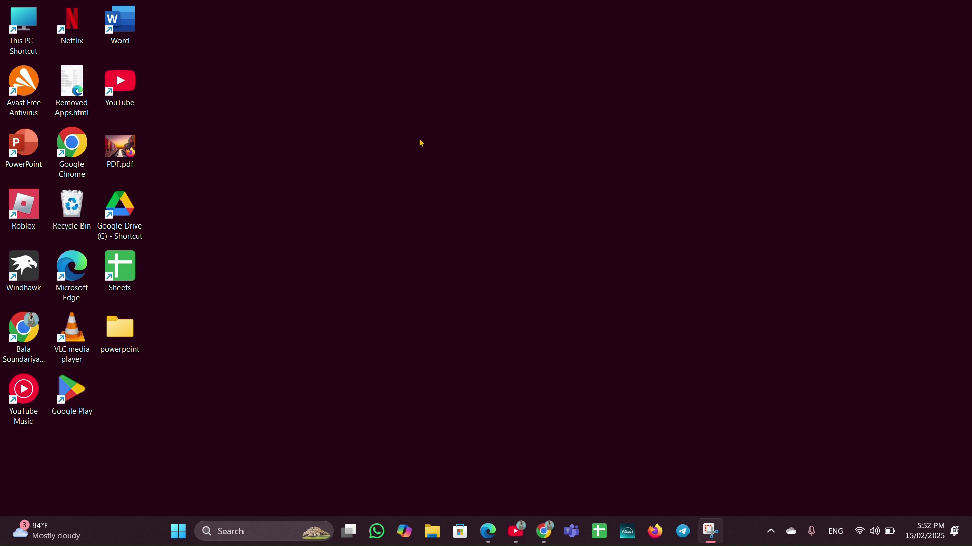
- Run gpedit.msc to open the Local Group Policy Editor and maximize its window
{"action": "key", "text": "super+r"}
{"action": "left_click_drag", "start_coordinate": [153, 383], "coordinate": [464, 221]}
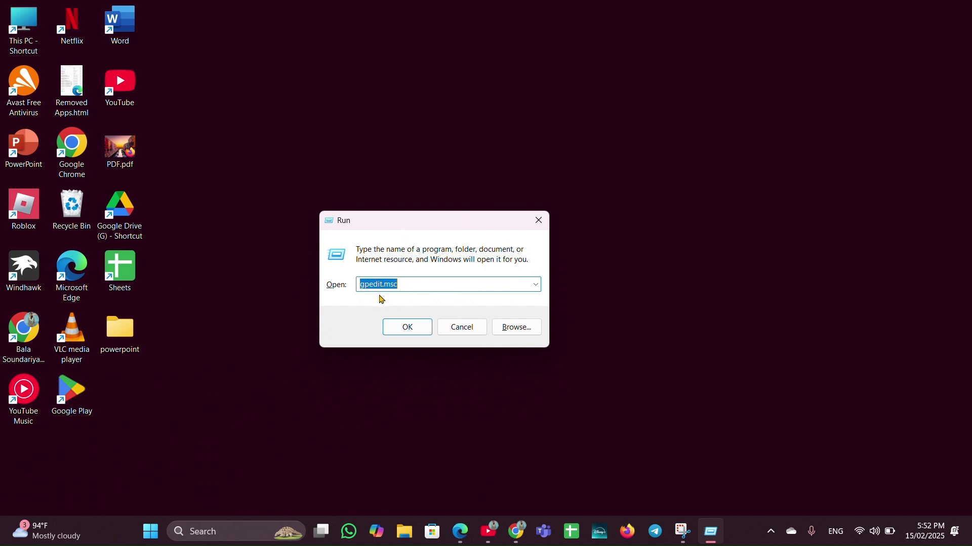
{"action": "left_click", "coordinate": [395, 332]}
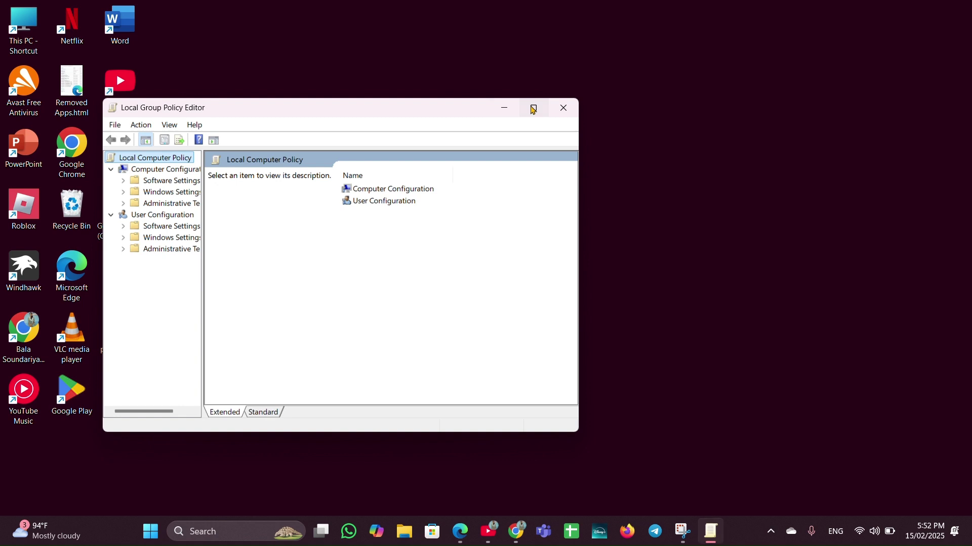
{"action": "left_click", "coordinate": [533, 108]}
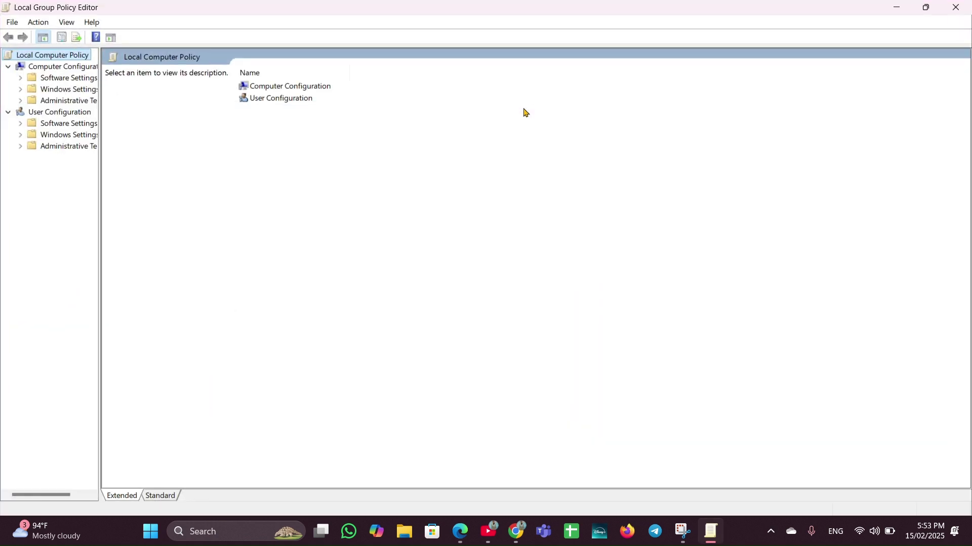
- Open the Biometrics policy folder under Computer Configuration, Administrative Templates, Windows Components
{"action": "left_click", "coordinate": [8, 69]}
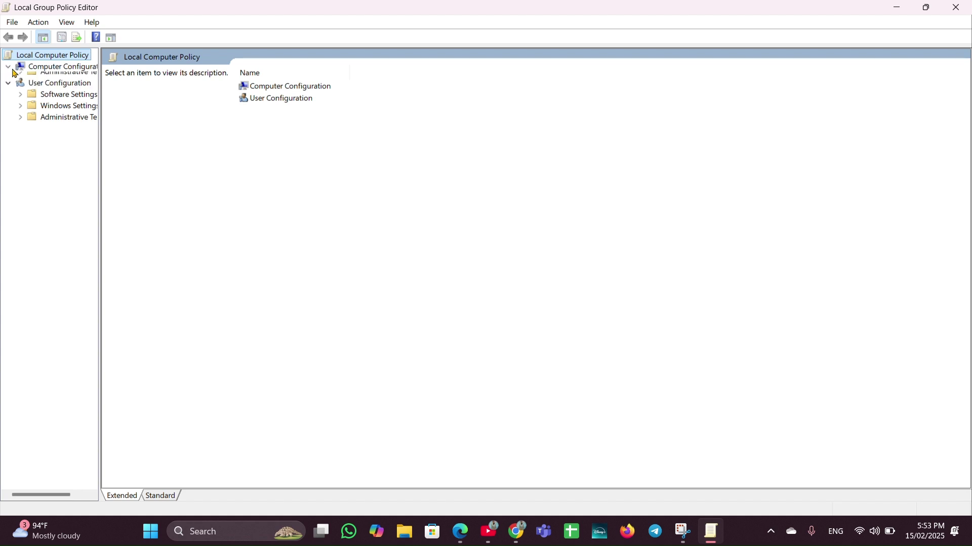
{"action": "left_click", "coordinate": [12, 71]}
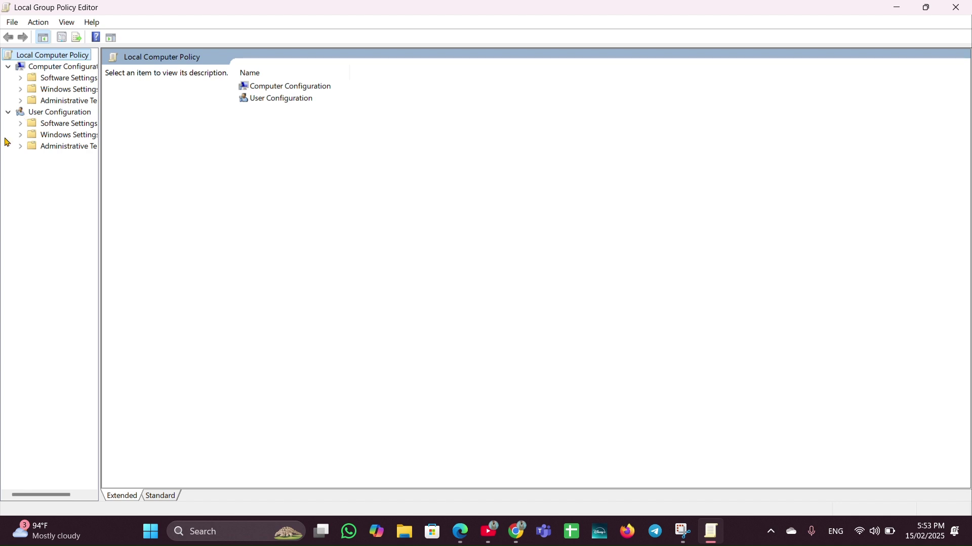
{"action": "left_click_drag", "start_coordinate": [60, 500], "coordinate": [63, 500]}
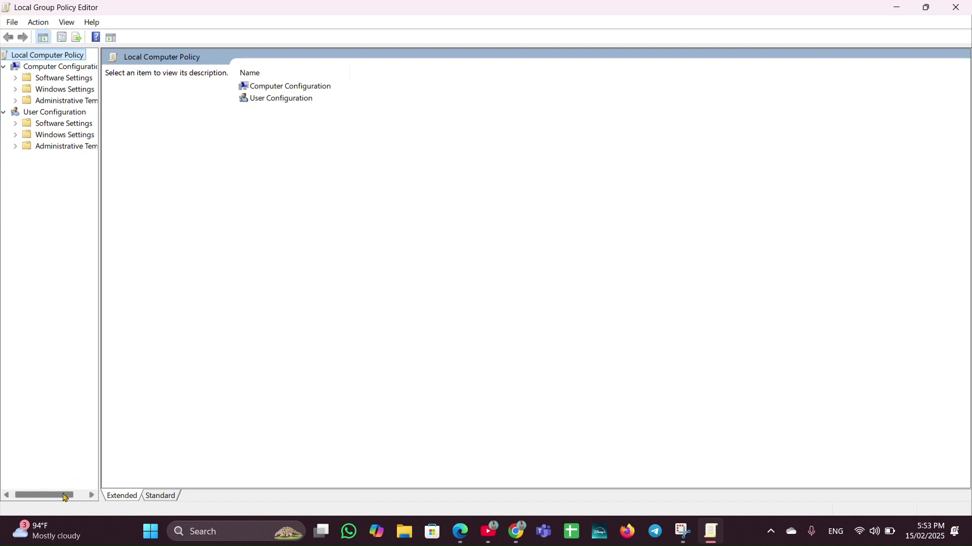
{"action": "left_click", "coordinate": [16, 102]}
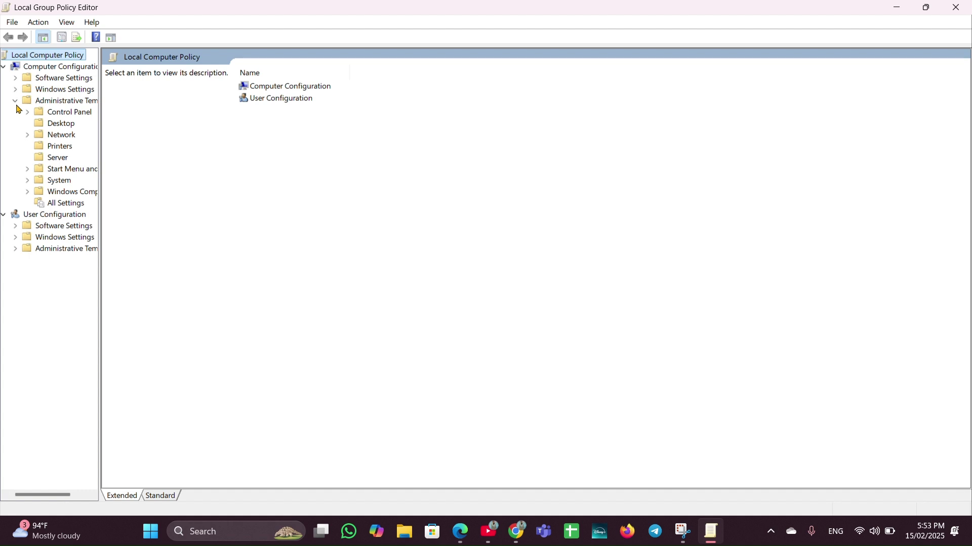
{"action": "left_click", "coordinate": [29, 193]}
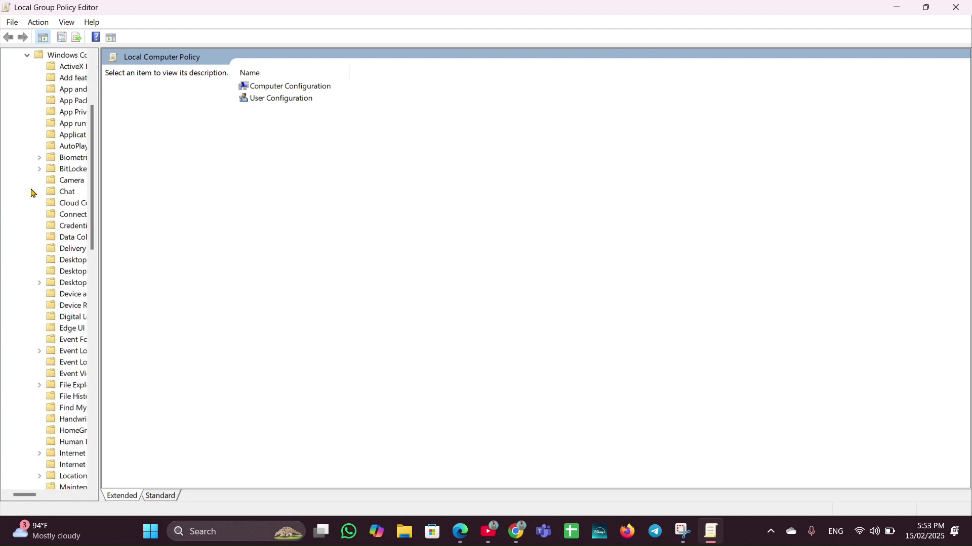
{"action": "left_click_drag", "start_coordinate": [32, 501], "coordinate": [41, 501]}
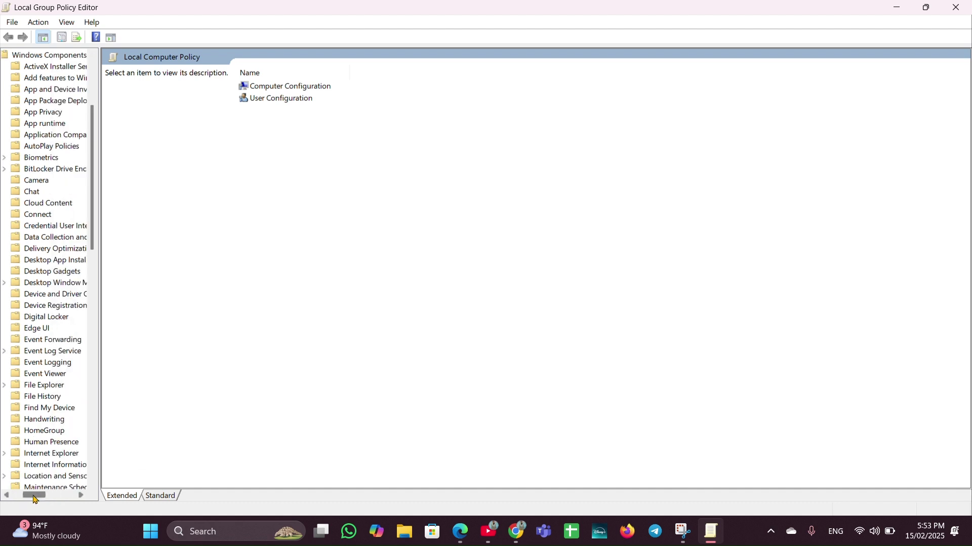
{"action": "right_click", "coordinate": [18, 163]}
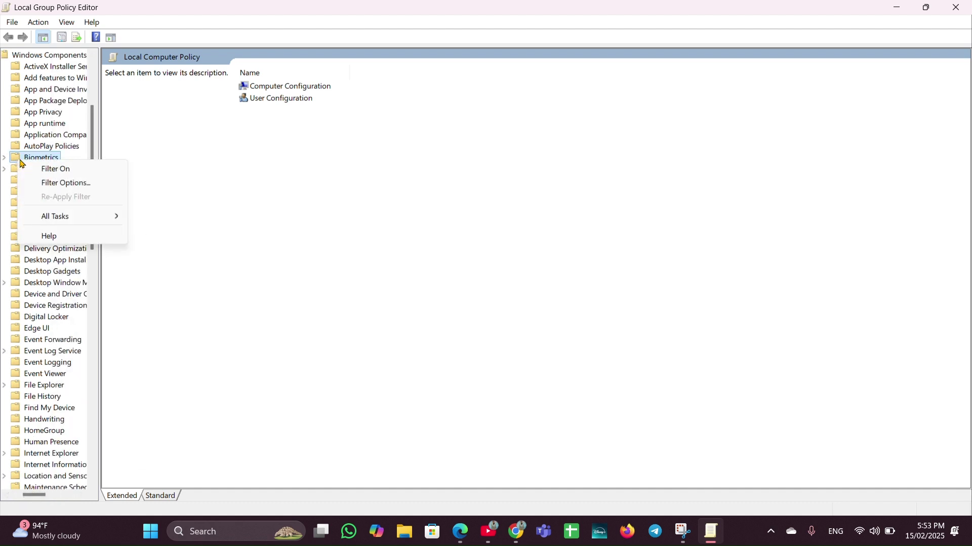
{"action": "left_click", "coordinate": [29, 161]}
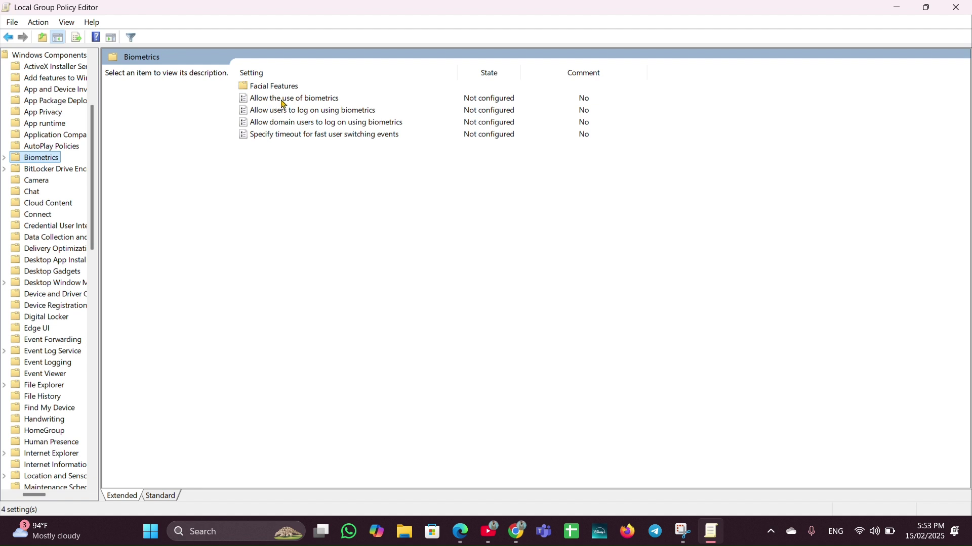
- Set the "Allow the use of biometrics" policy to Enabled, apply it, and close the policy editor
{"action": "left_click", "coordinate": [305, 104]}
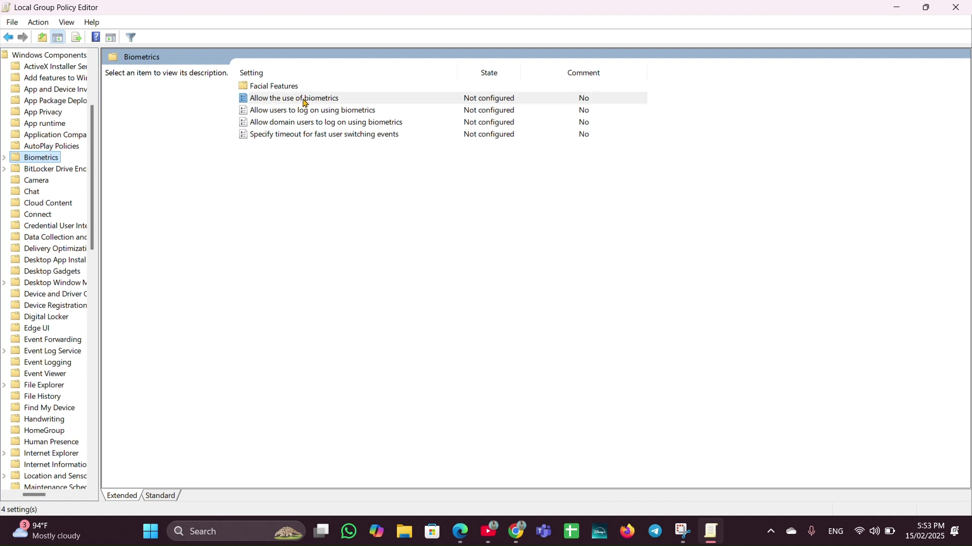
{"action": "right_click", "coordinate": [305, 104]}
{"action": "left_click", "coordinate": [281, 103]}
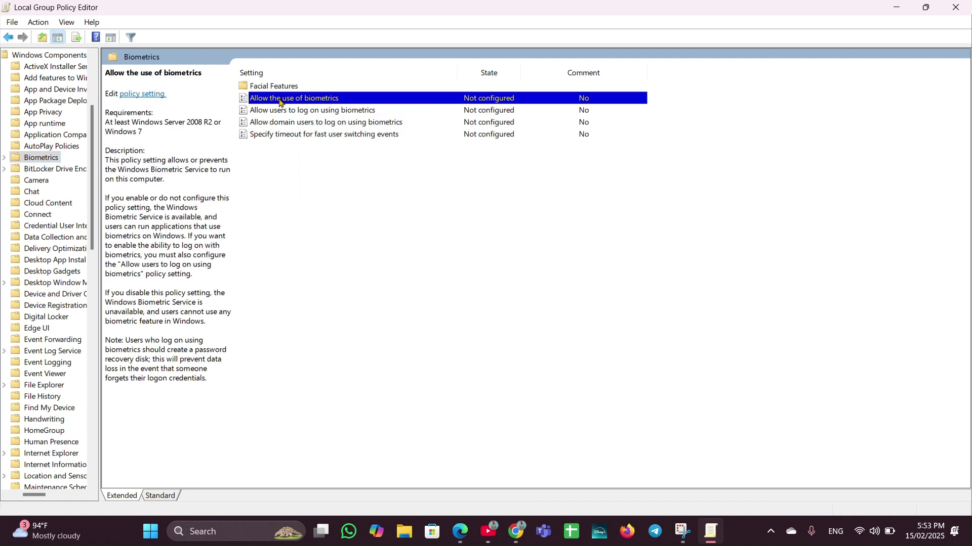
{"action": "right_click", "coordinate": [279, 100]}
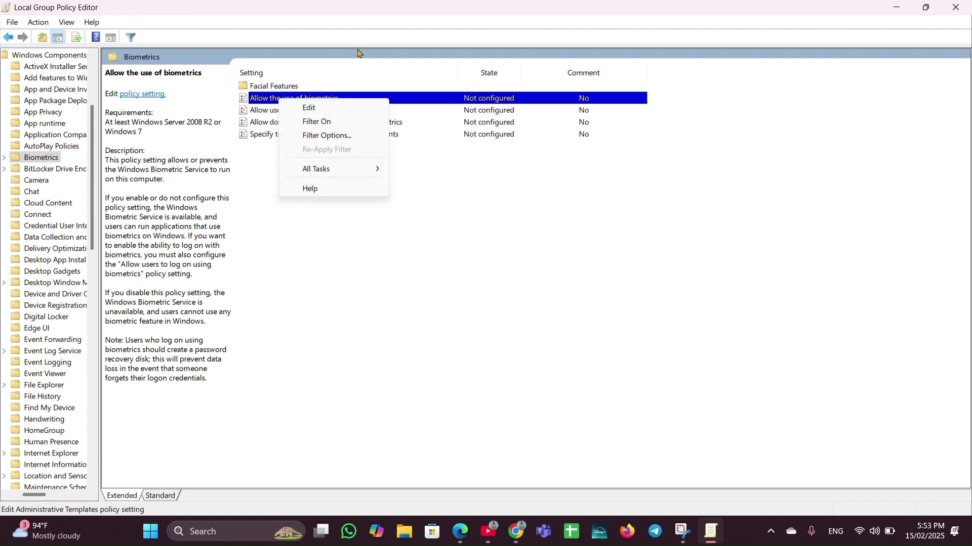
{"action": "left_click", "coordinate": [409, 23]}
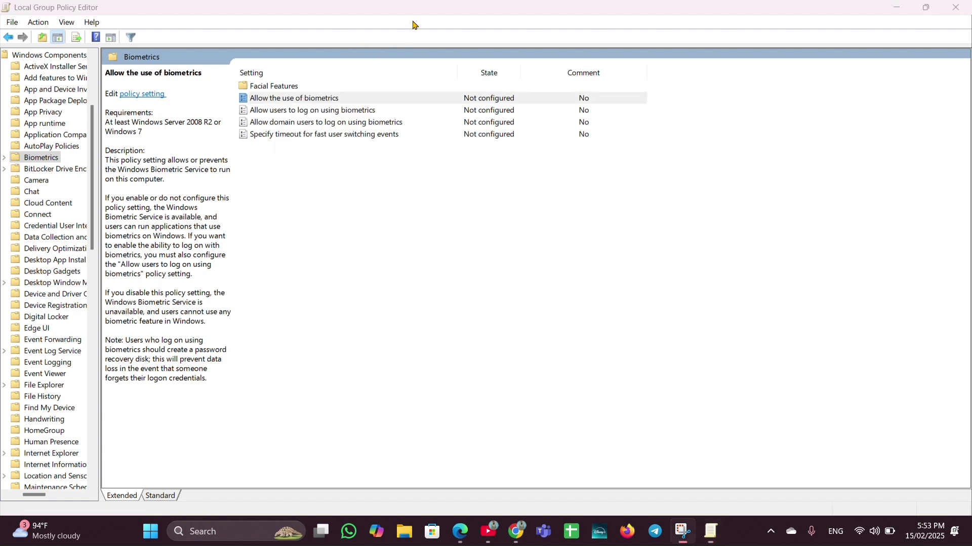
{"action": "right_click", "coordinate": [307, 100]}
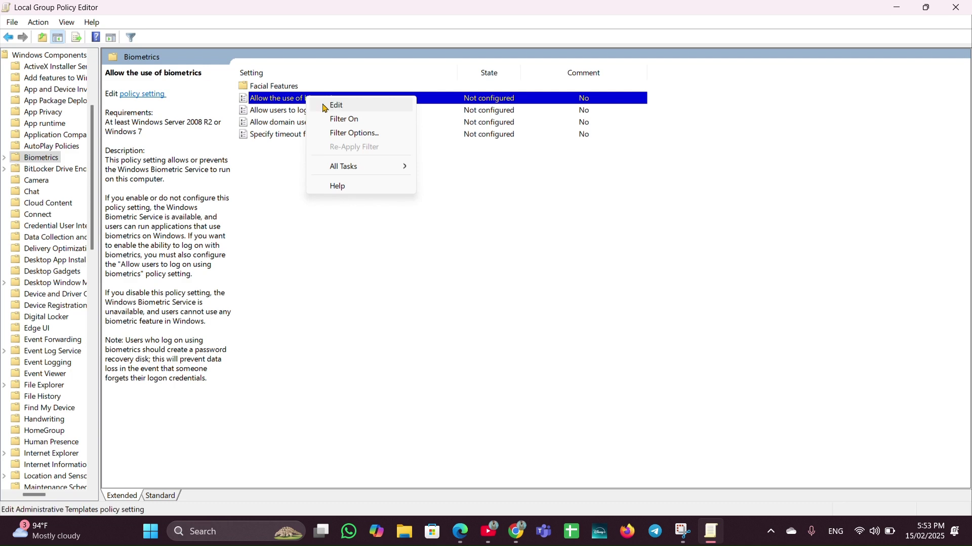
{"action": "left_click", "coordinate": [336, 106]}
{"action": "left_click_drag", "start_coordinate": [239, 30], "coordinate": [430, 65]}
{"action": "left_click", "coordinate": [225, 133]}
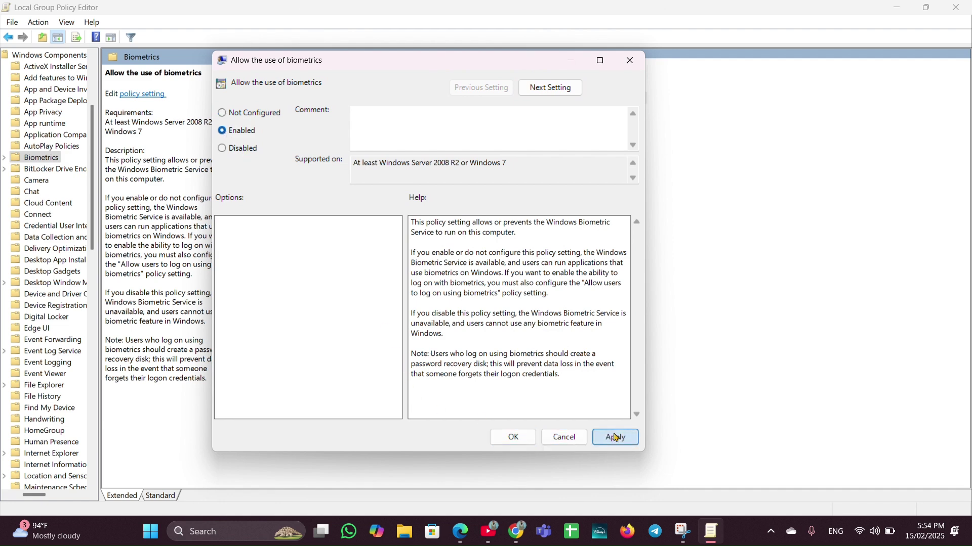
{"action": "left_click", "coordinate": [615, 438]}
{"action": "left_click", "coordinate": [515, 438]}
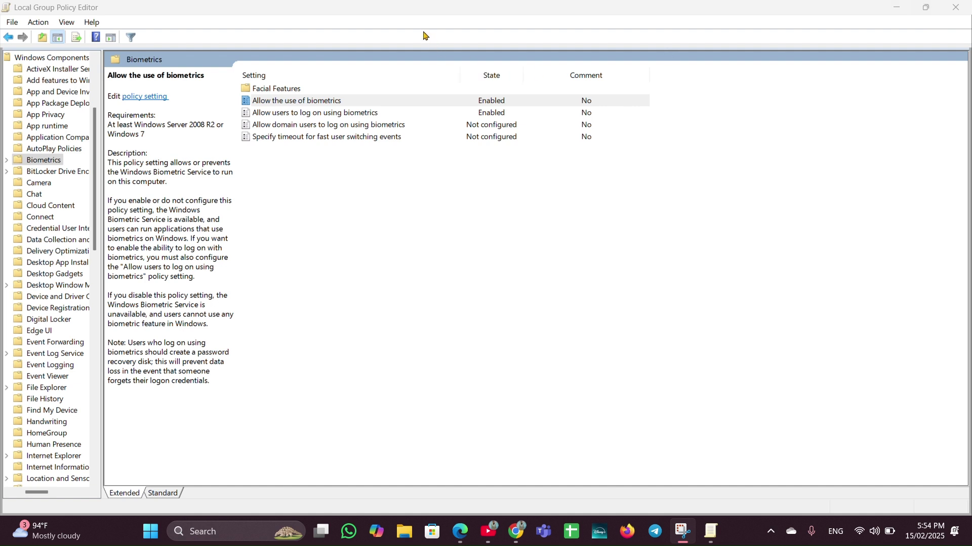
{"action": "key", "text": "alt+F4"}
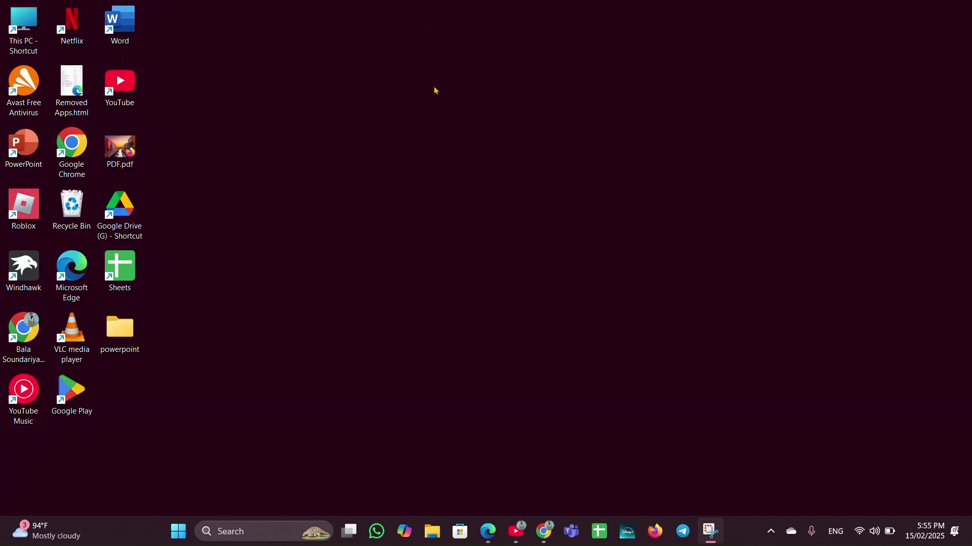
- Open Device Manager, move its window nearer the middle of the desktop, and expand the Cameras category
{"action": "right_click", "coordinate": [178, 531]}
{"action": "left_click", "coordinate": [119, 248]}
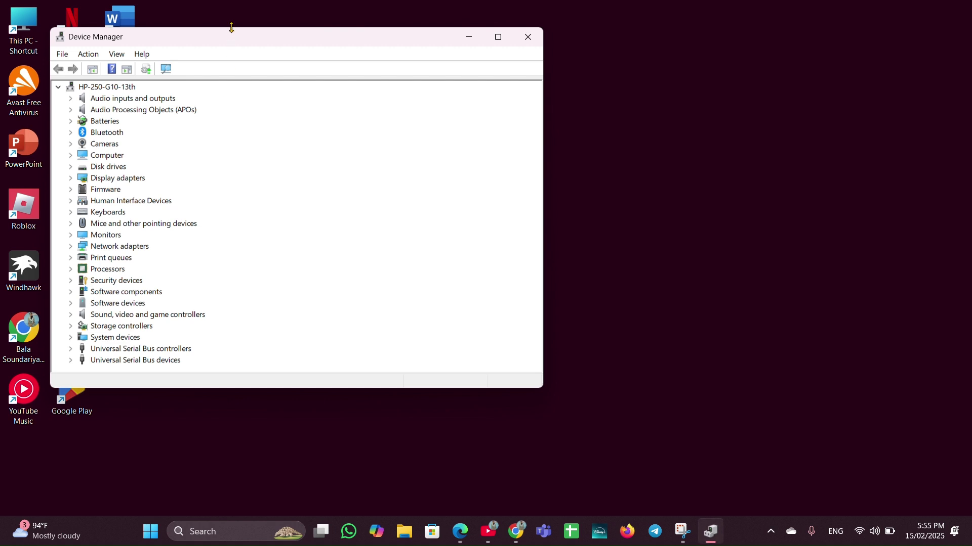
{"action": "left_click_drag", "start_coordinate": [231, 39], "coordinate": [401, 60]}
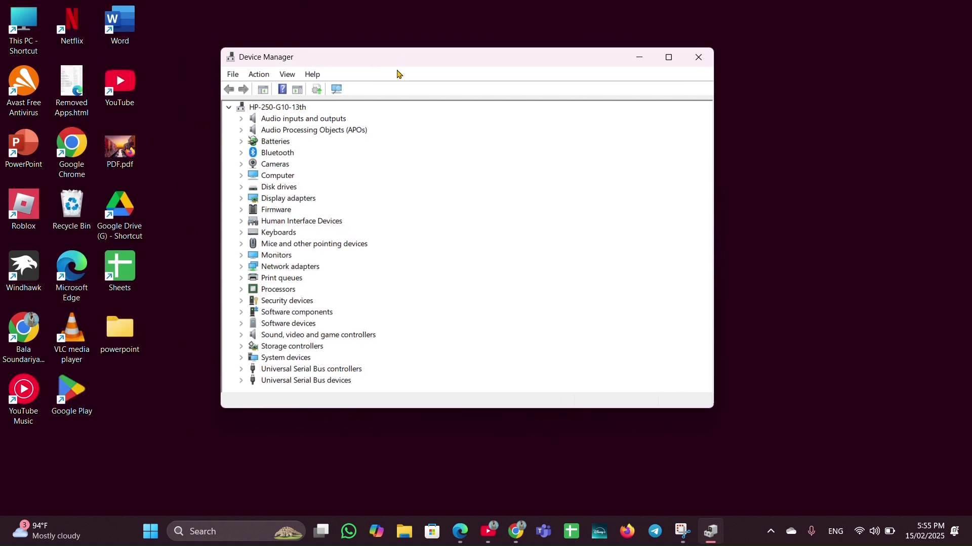
{"action": "left_click", "coordinate": [242, 164]}
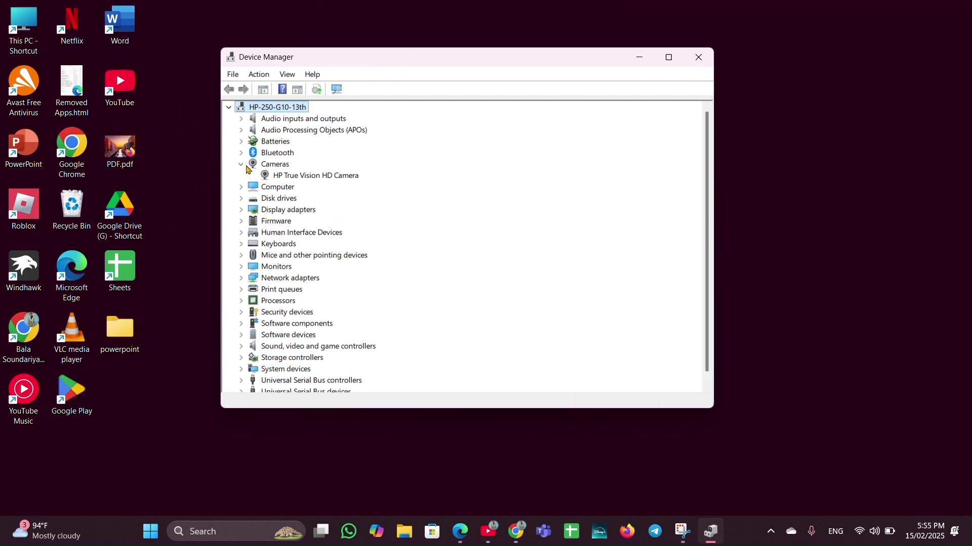
- Update the HP True Vision HD Camera driver by having Windows search automatically for drivers
{"action": "left_click", "coordinate": [295, 178]}
{"action": "right_click", "coordinate": [296, 177]}
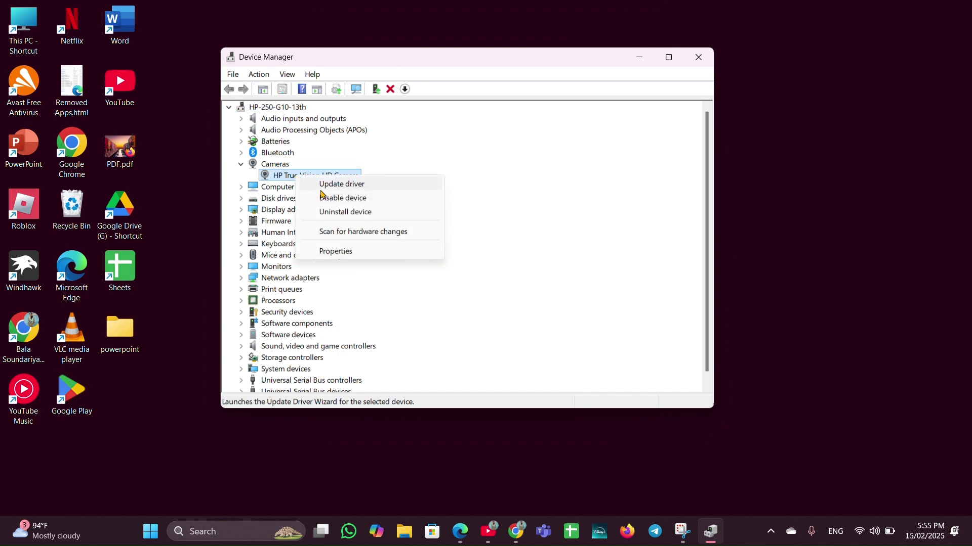
{"action": "left_click", "coordinate": [321, 191]}
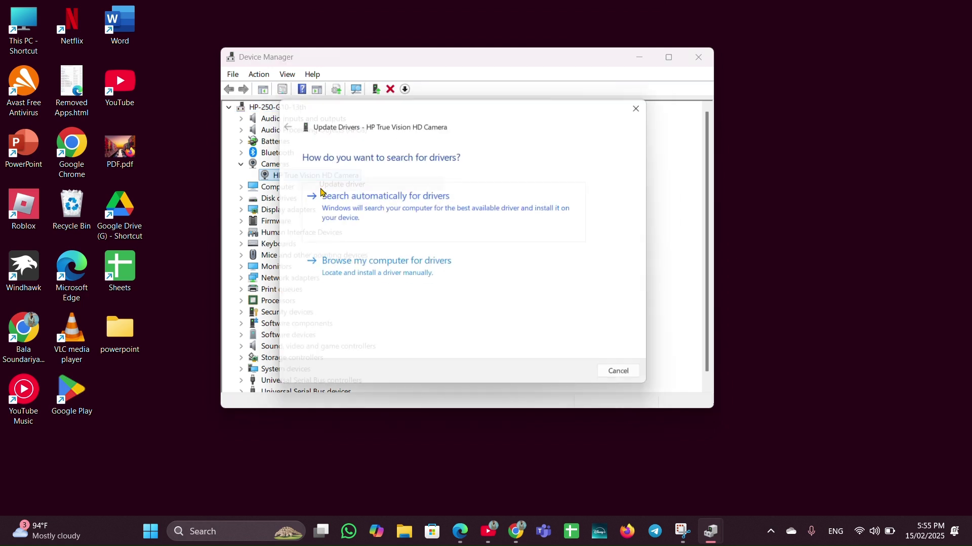
{"action": "left_click", "coordinate": [350, 209]}
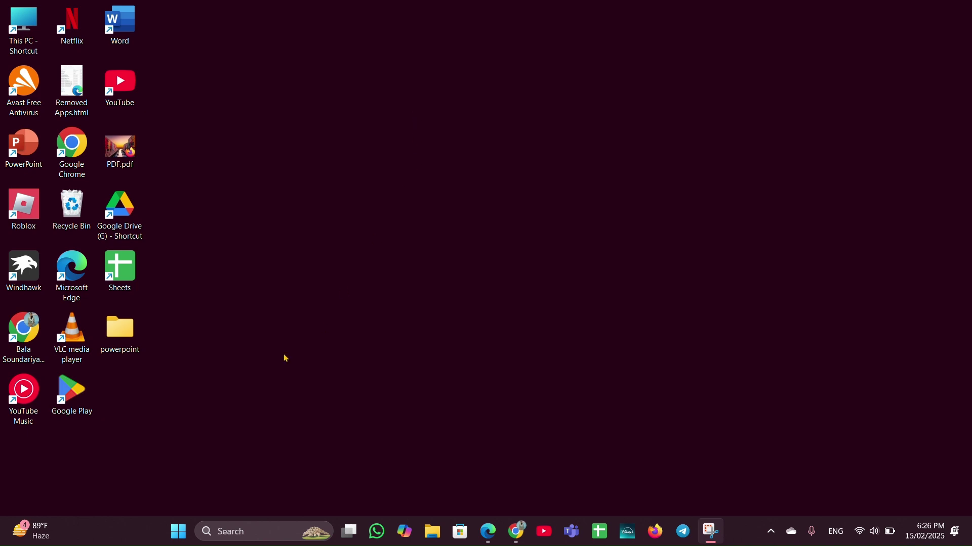
- Check the Facial recognition (Windows Hello) details in the account sign-in options of Settings, and close Settings
{"action": "left_click", "coordinate": [177, 532]}
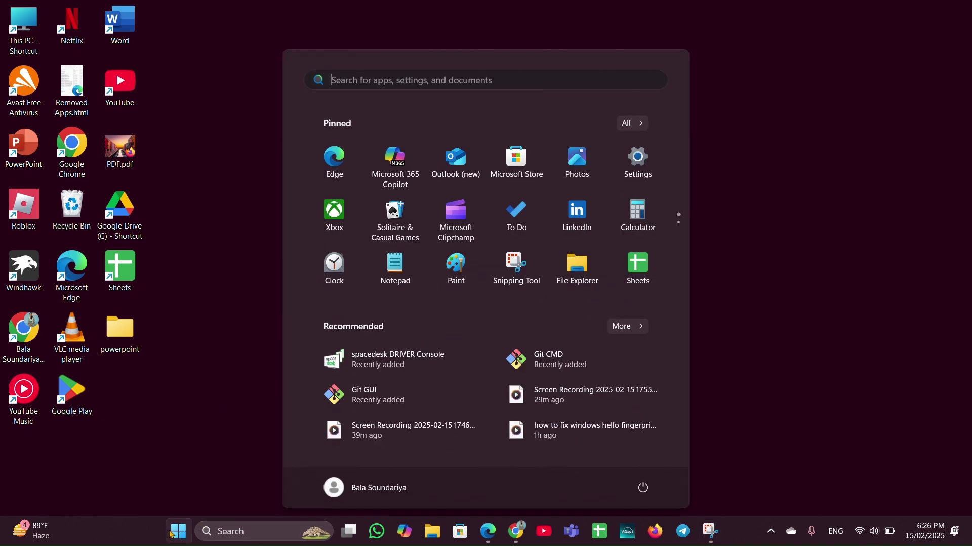
{"action": "left_click", "coordinate": [639, 158]}
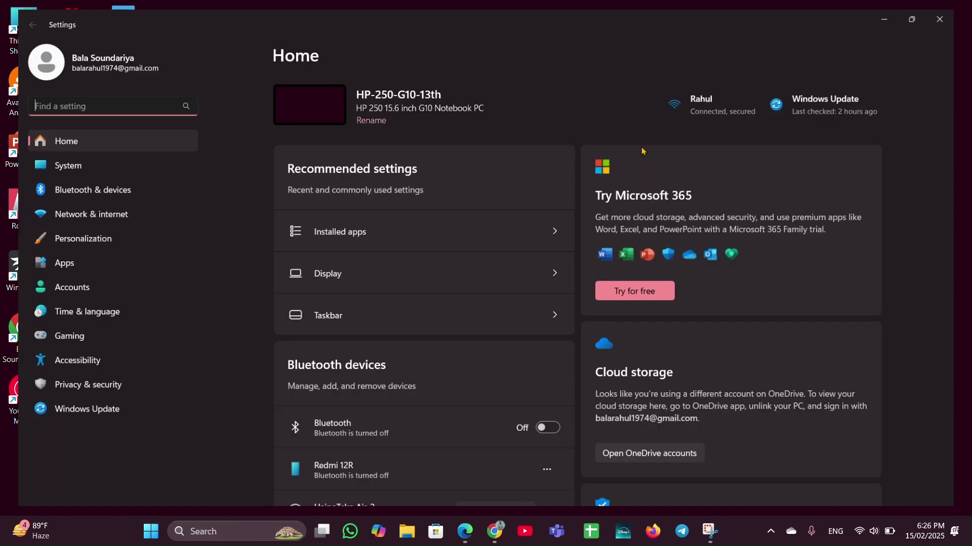
{"action": "left_click", "coordinate": [154, 289]}
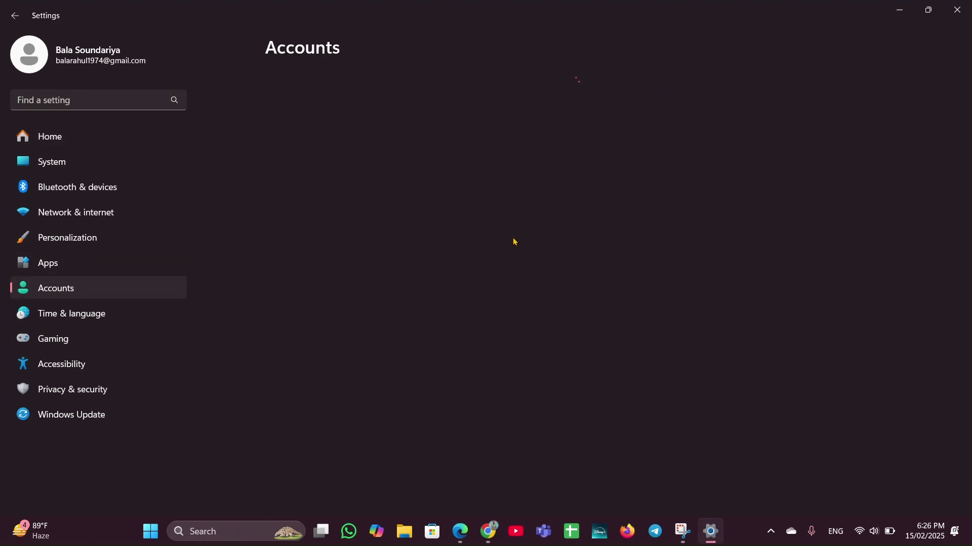
{"action": "scroll", "coordinate": [506, 263], "scroll_direction": "down", "scroll_amount": 1}
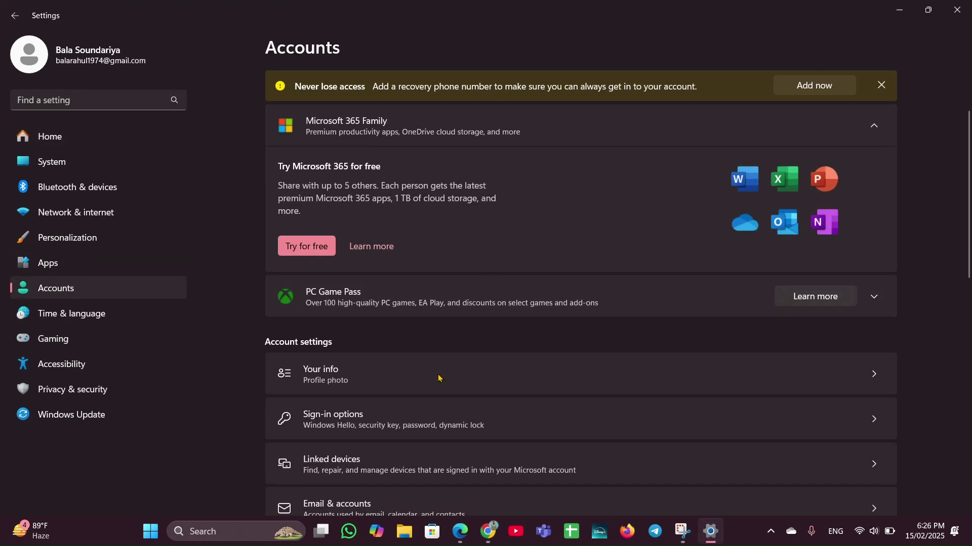
{"action": "left_click", "coordinate": [425, 419]}
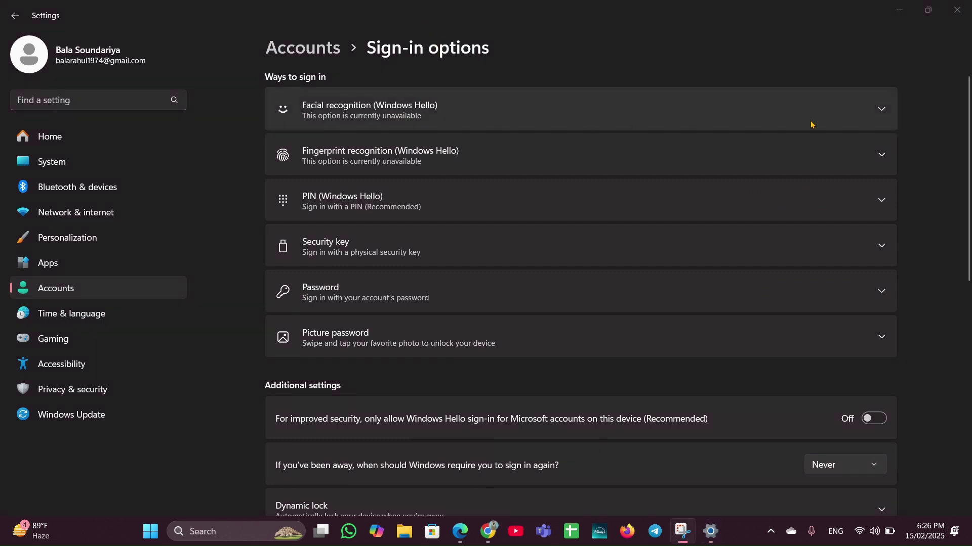
{"action": "left_click", "coordinate": [866, 110]}
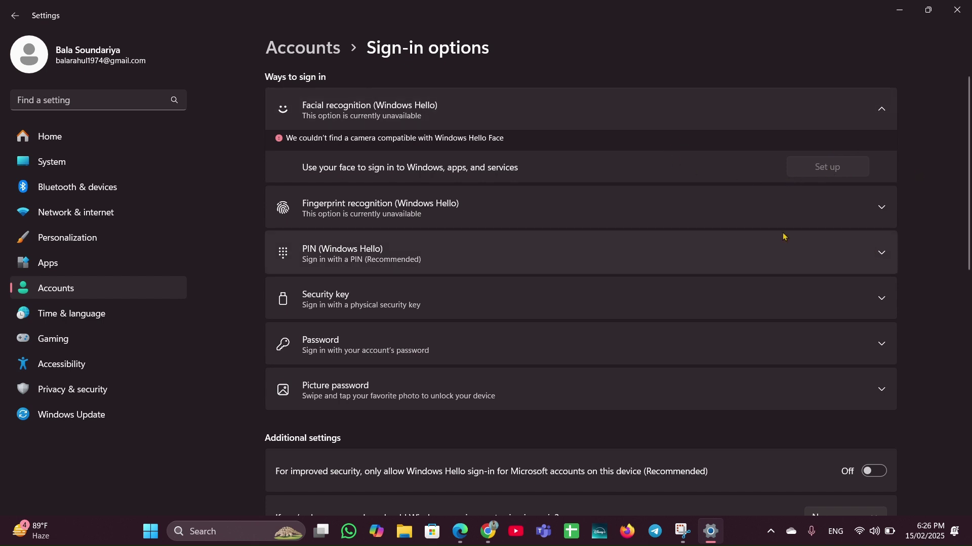
{"action": "key", "text": "alt+F4"}
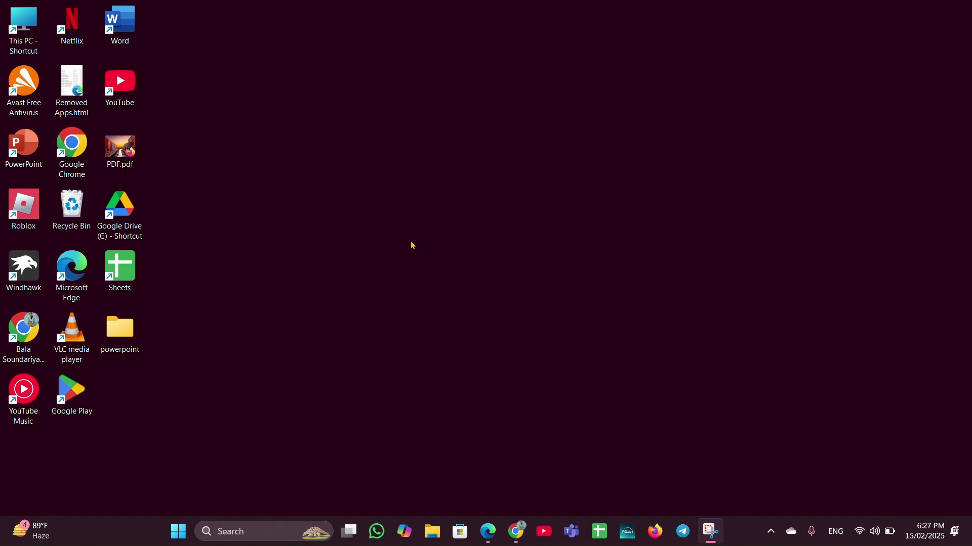
- Reopen Device Manager, move its window toward the middle of the desktop, and expand the Cameras category
{"action": "right_click", "coordinate": [178, 531]}
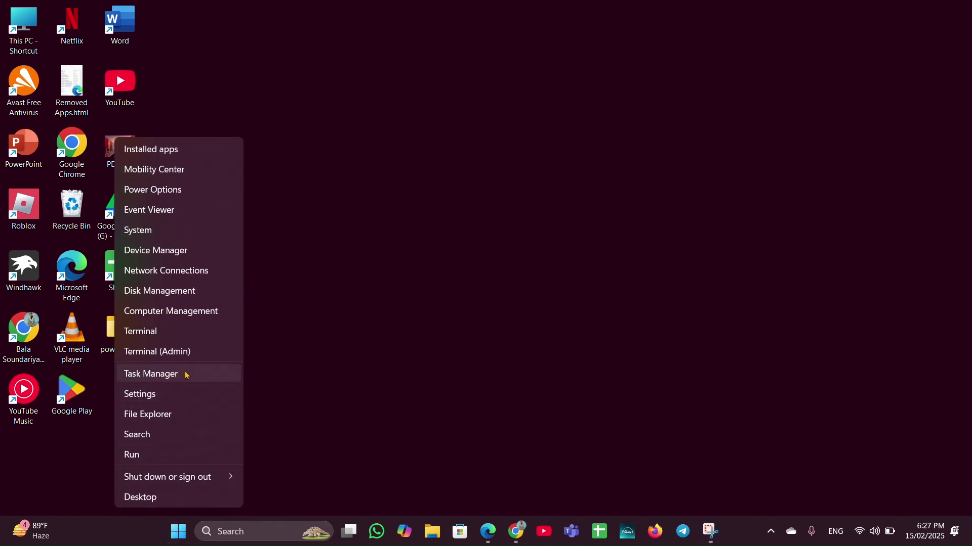
{"action": "left_click", "coordinate": [206, 252]}
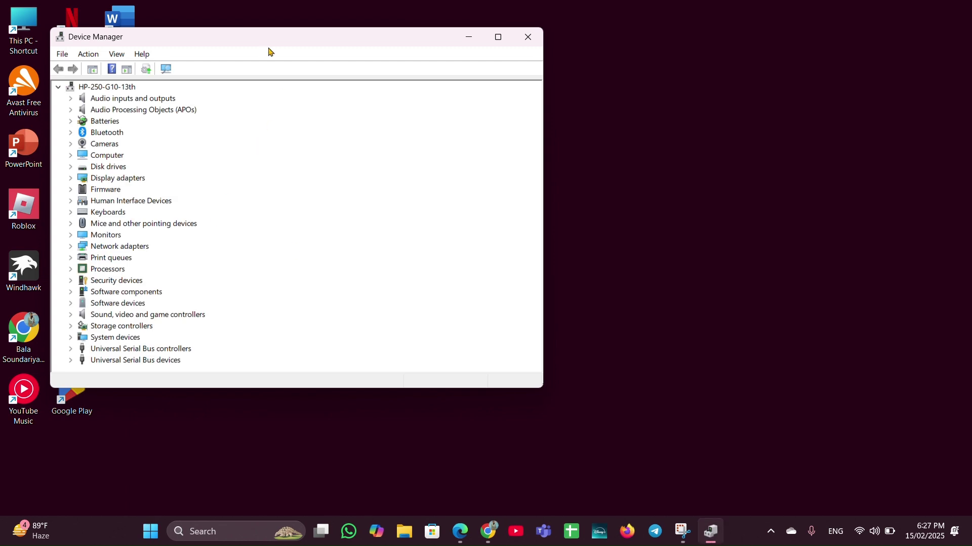
{"action": "left_click_drag", "start_coordinate": [269, 47], "coordinate": [445, 83]}
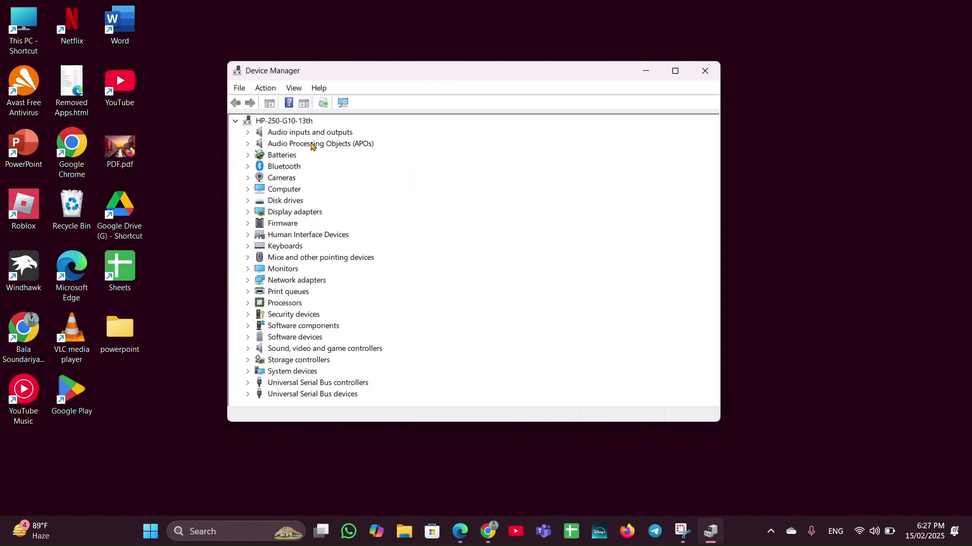
{"action": "left_click", "coordinate": [252, 177]}
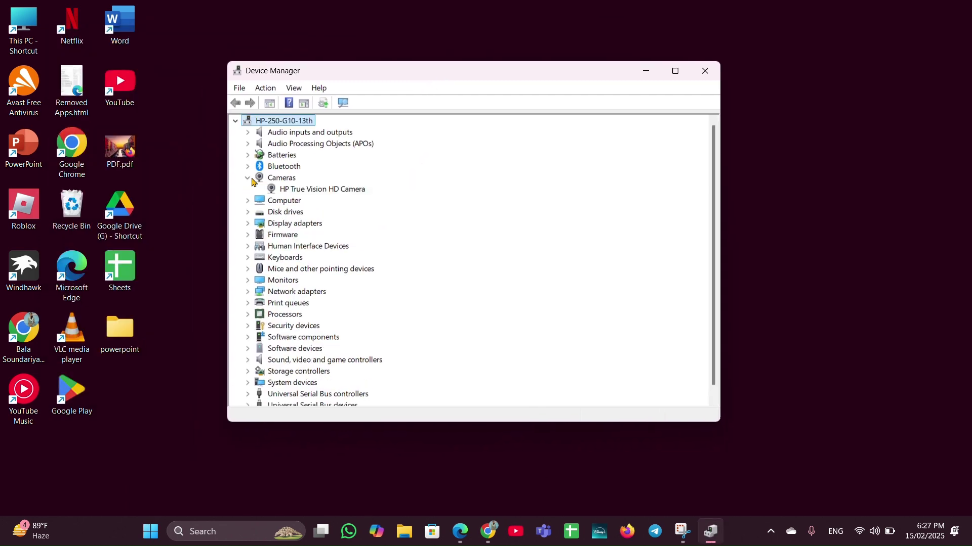
- Bring up the uninstall confirmation for the HP True Vision HD Camera, dismiss it without uninstalling, and close Device Manager
{"action": "right_click", "coordinate": [317, 191]}
{"action": "left_click", "coordinate": [357, 231]}
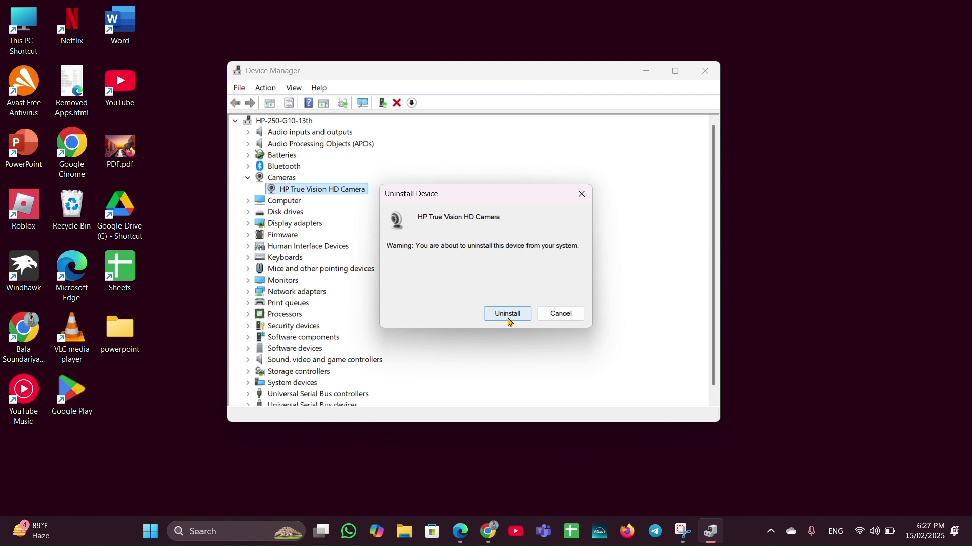
{"action": "left_click", "coordinate": [581, 194]}
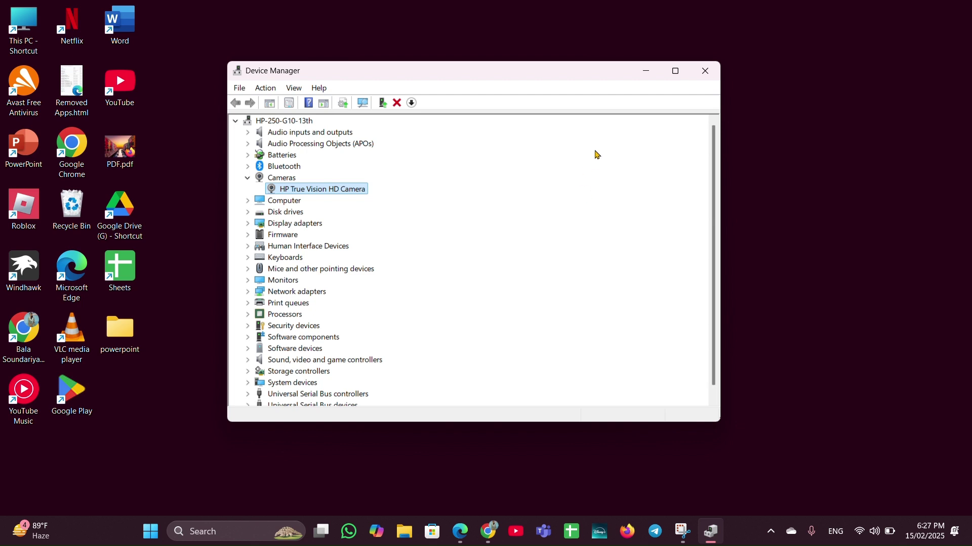
{"action": "left_click", "coordinate": [704, 72]}
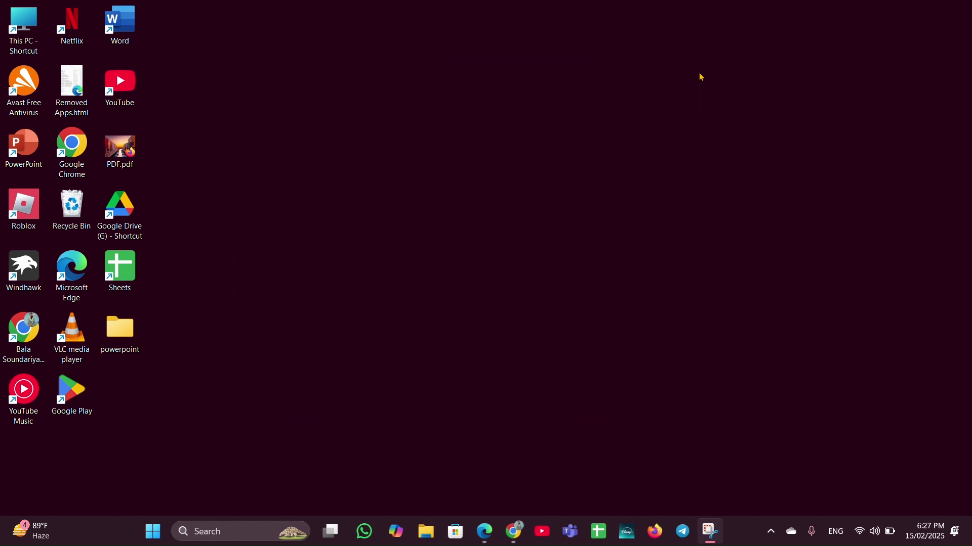